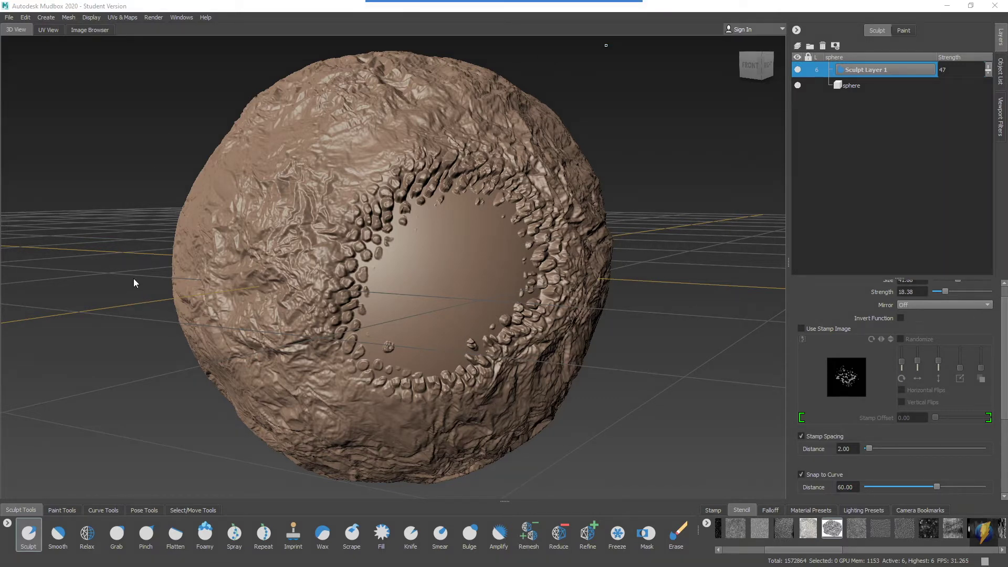
- Save a screen image of the sculpted sphere with transparency at 1494 × 882 pixels as render01 in the mudbox_Render folder
click(153, 18)
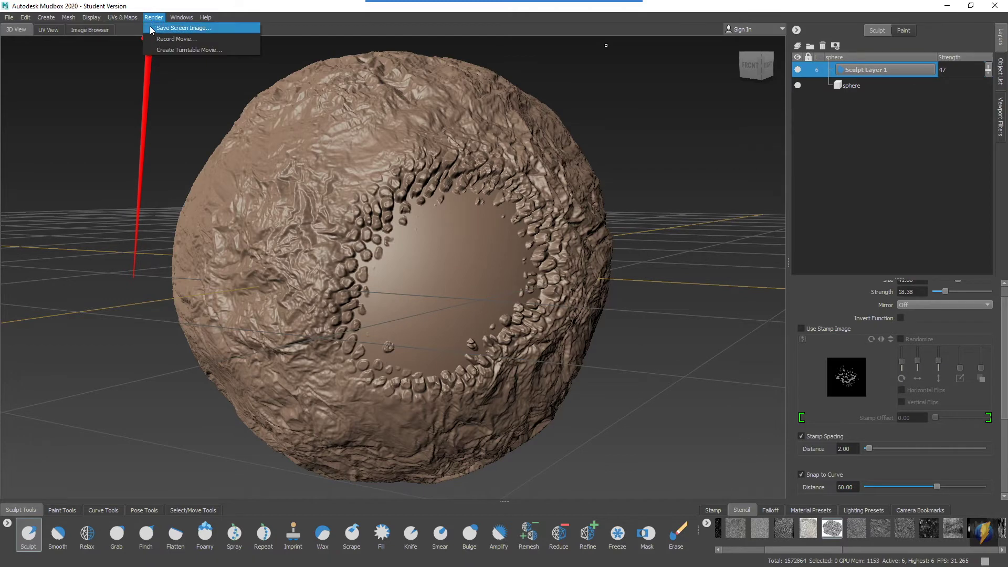
click(222, 27)
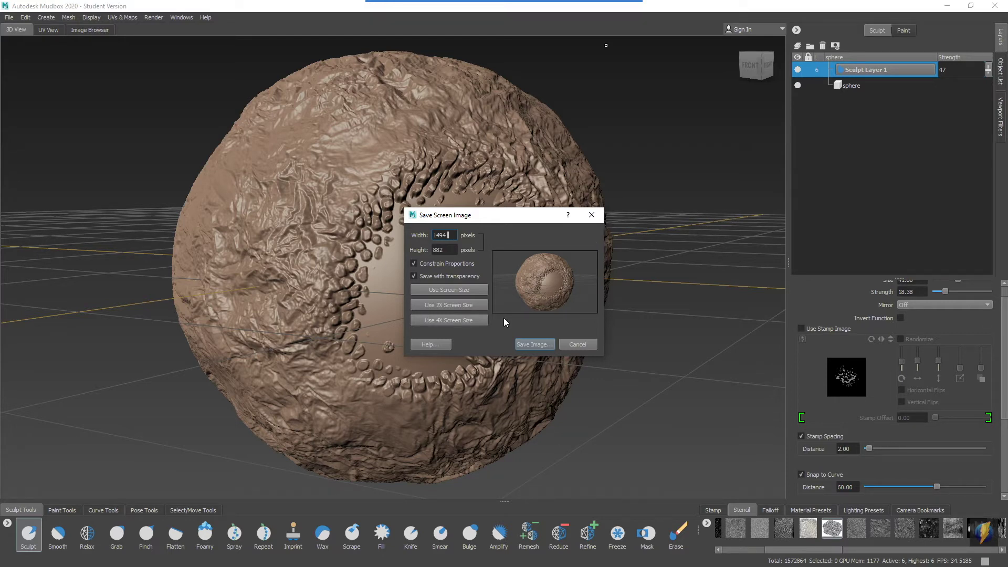
click(537, 344)
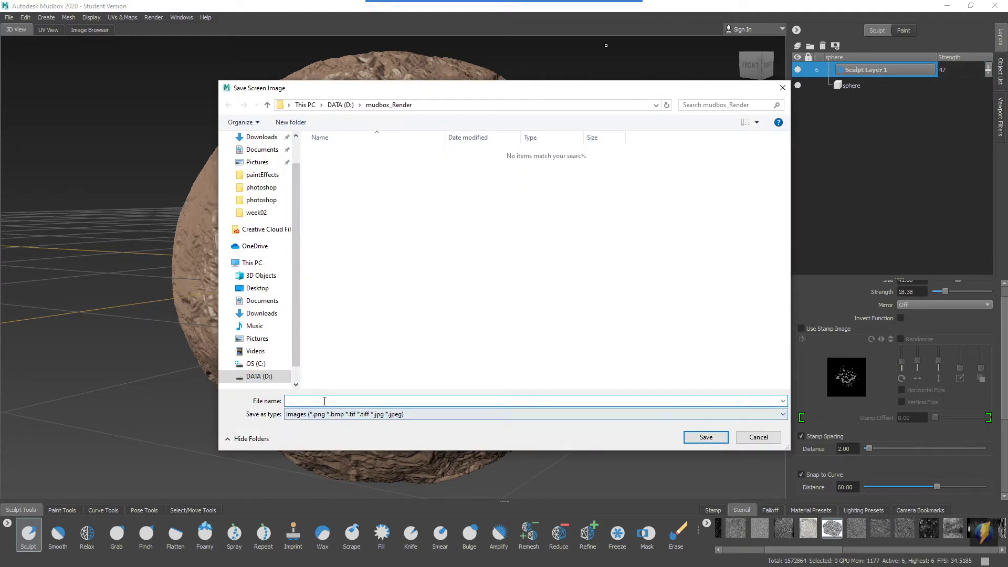
text(render0)
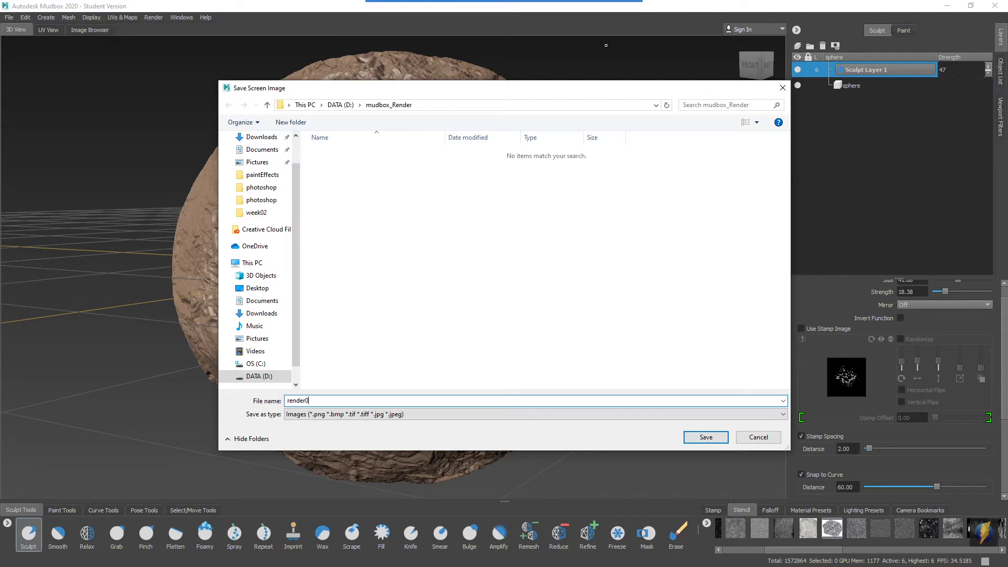
key(Return)
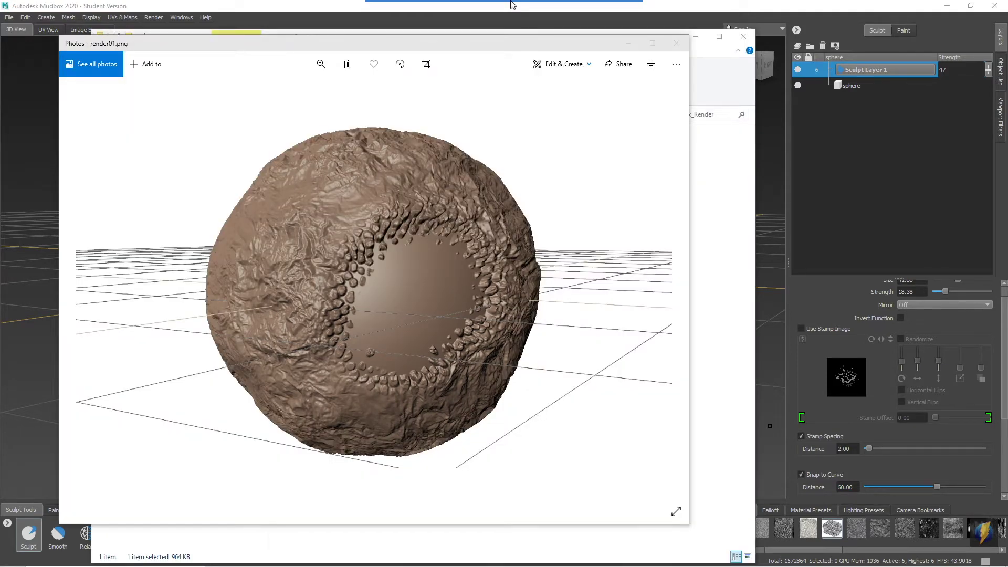
mouse_move(512, 3)
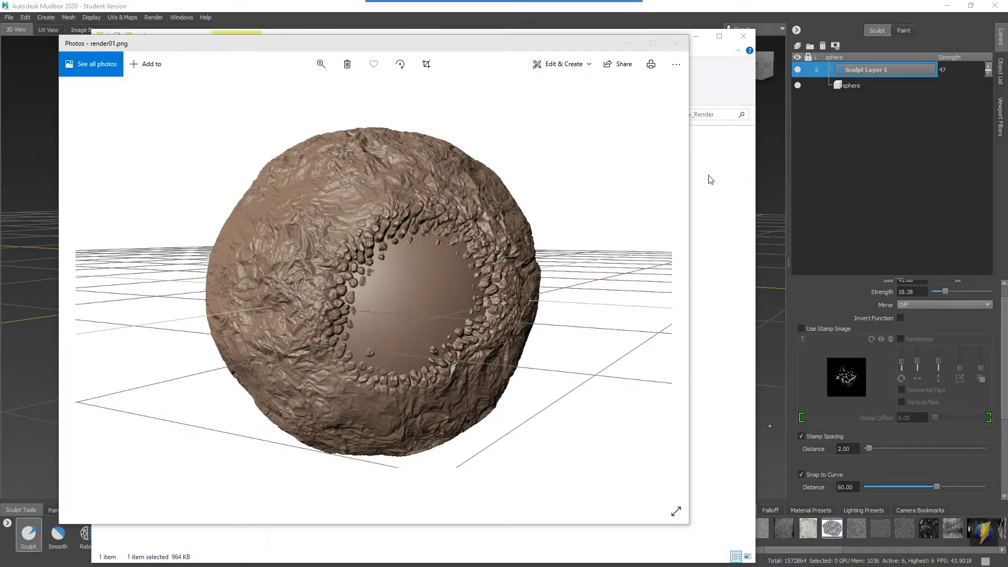
mouse_move(786, 142)
mouse_down()
mouse_move(689, 203)
mouse_move(607, 286)
mouse_move(196, 300)
mouse_move(480, 337)
mouse_move(603, 367)
mouse_move(599, 177)
mouse_move(578, 148)
mouse_move(513, 121)
mouse_move(389, 106)
mouse_move(573, 238)
mouse_up()
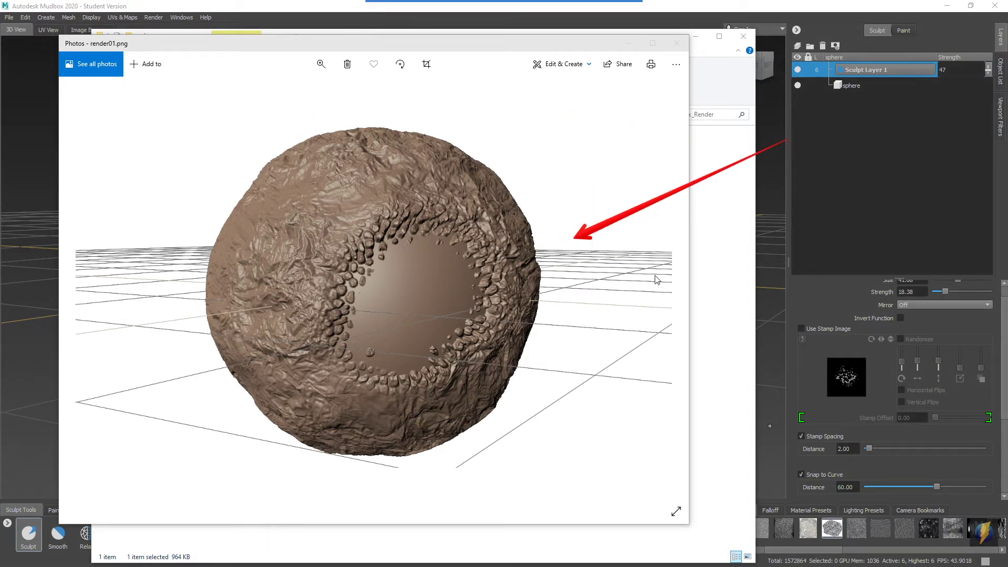
key(Escape)
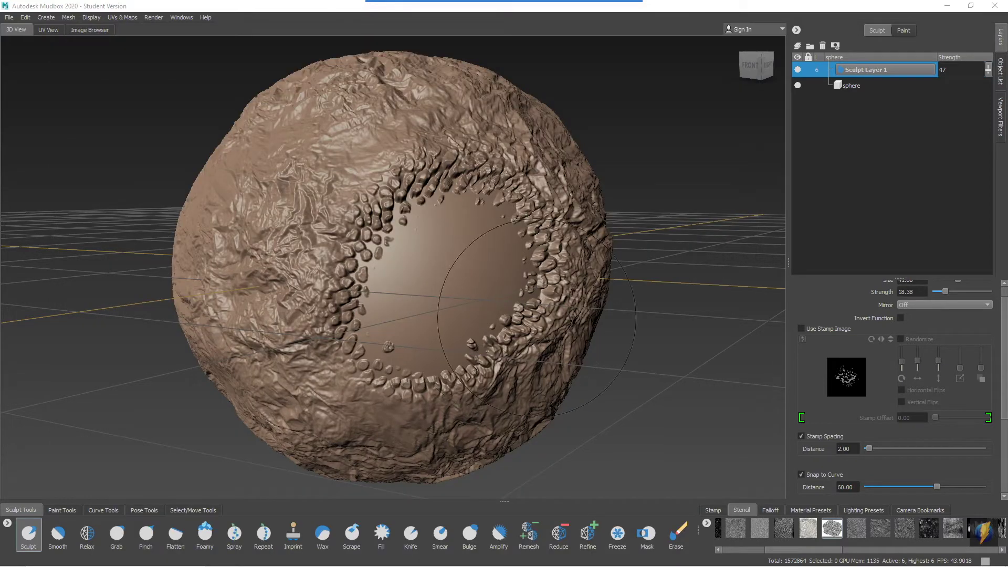
mouse_move(595, 2)
click(542, 22)
mouse_move(697, 104)
mouse_down()
mouse_move(694, 256)
mouse_move(169, 294)
mouse_move(619, 313)
mouse_move(672, 298)
mouse_up()
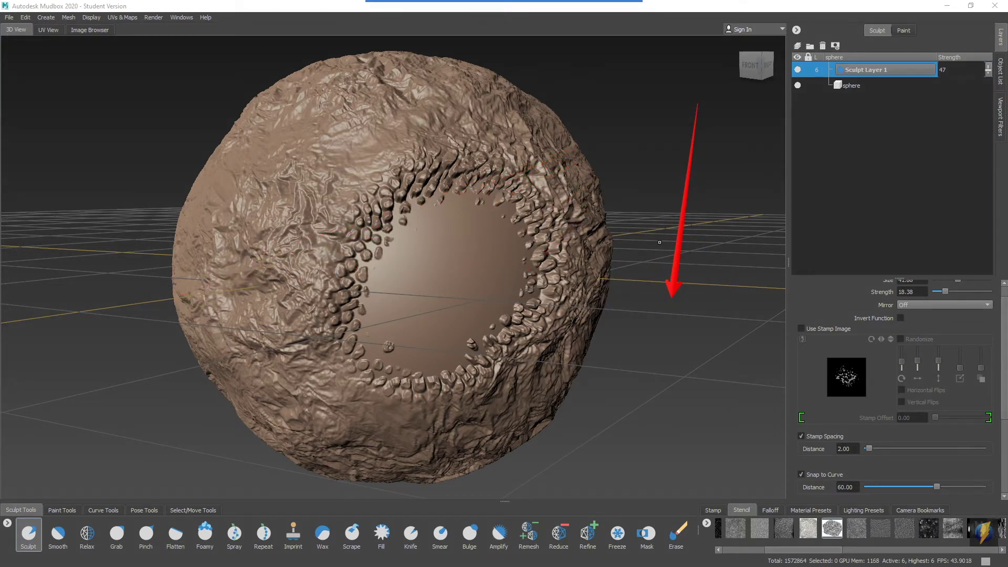
- Hide the grid in the 3D view
right_click(641, 169)
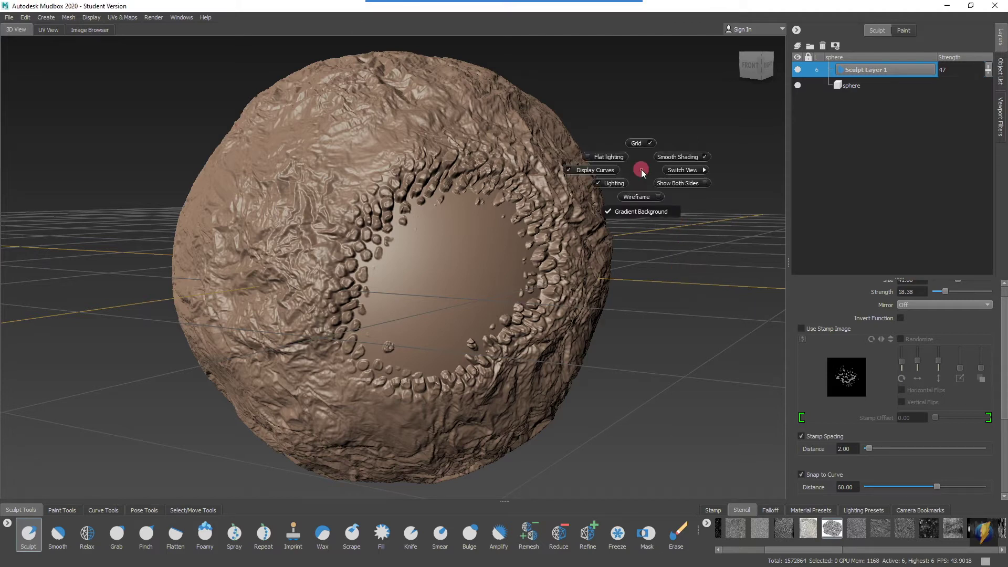
click(642, 142)
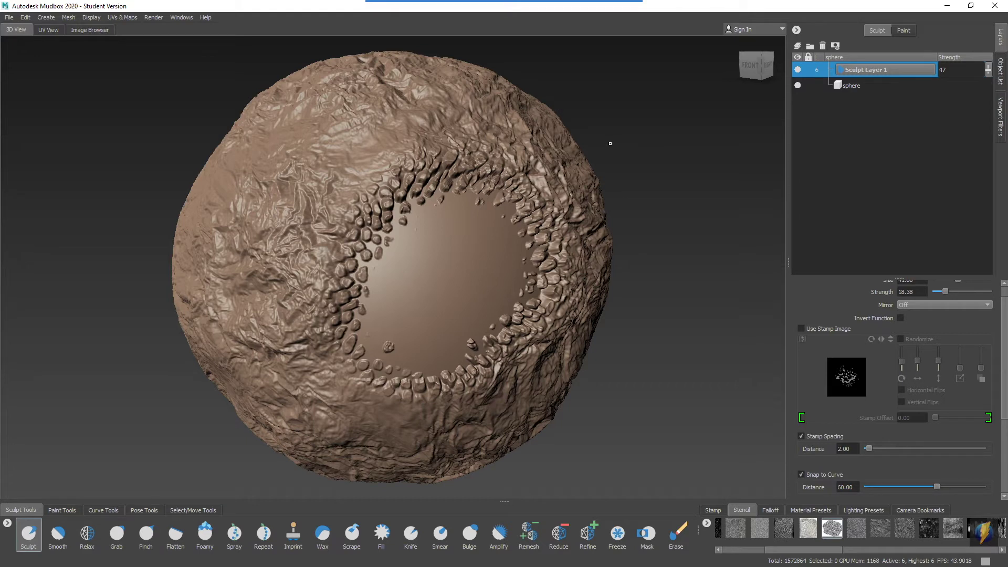
- Start a new screen image save and turn off saving with transparency
click(158, 20)
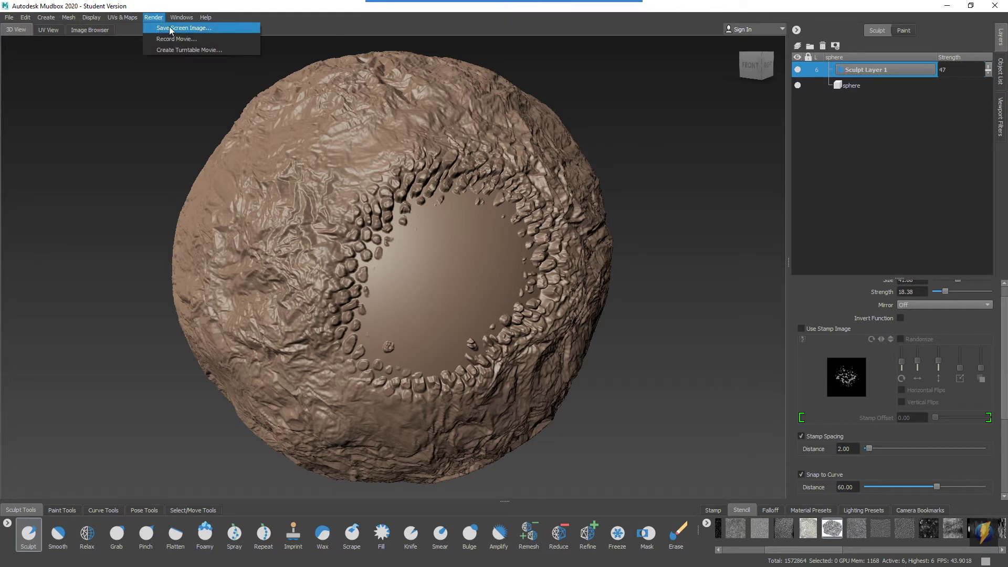
click(207, 29)
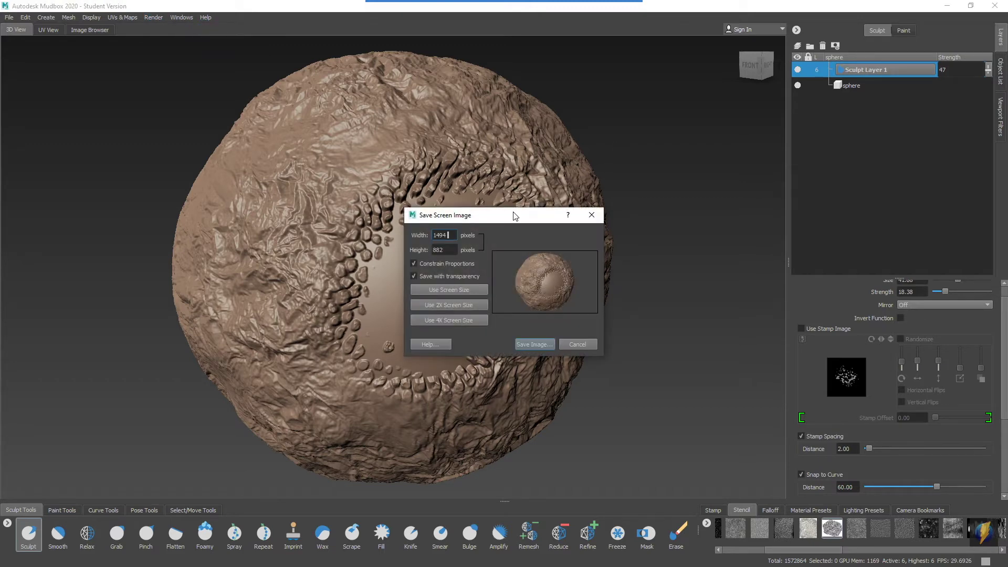
drag(513, 214, 661, 190)
click(538, 29)
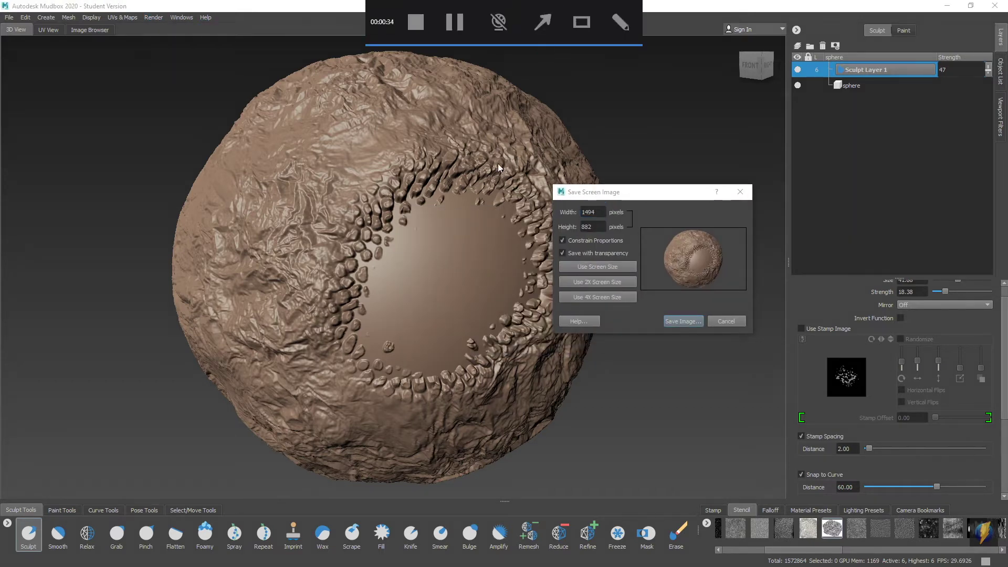
mouse_move(370, 133)
mouse_down()
mouse_move(530, 216)
mouse_move(557, 252)
mouse_up()
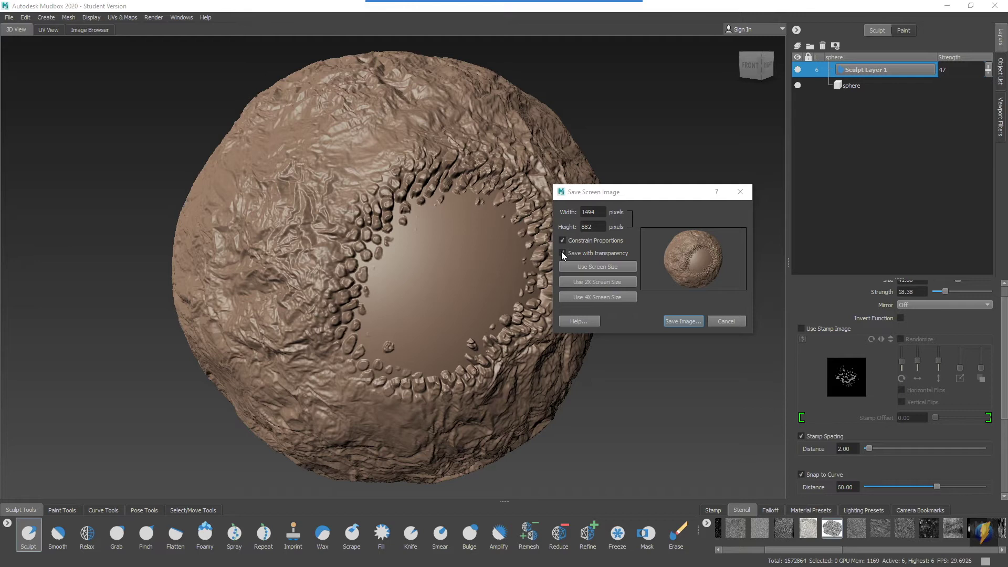
click(562, 253)
click(563, 253)
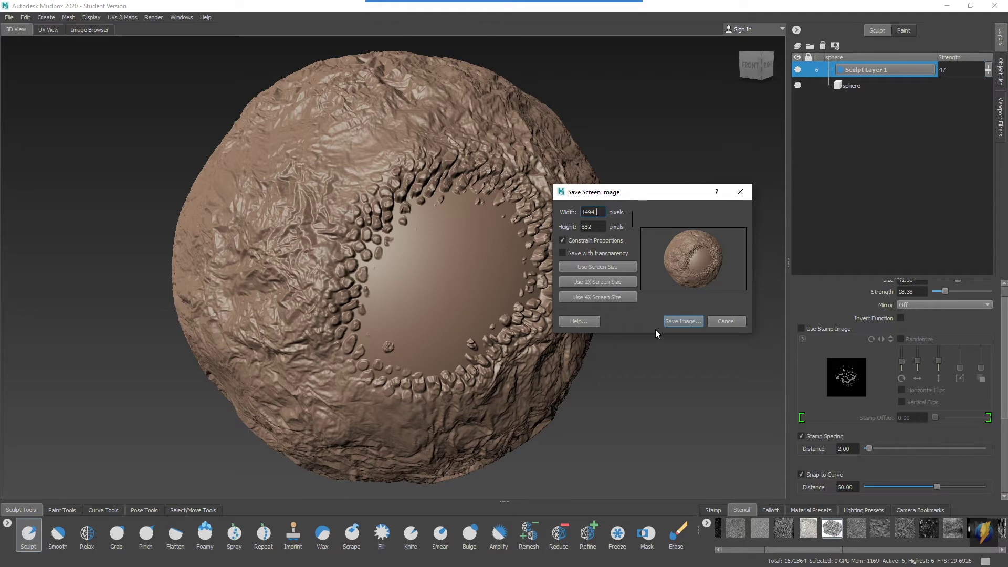
- Save the opaque screen image as render02 in the mudbox_Render folder
click(681, 320)
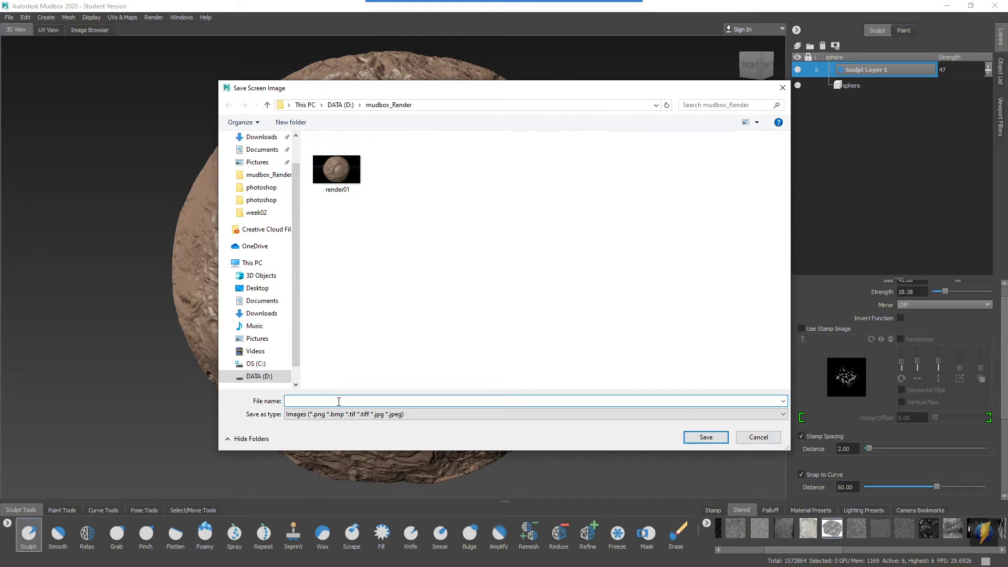
text(render0)
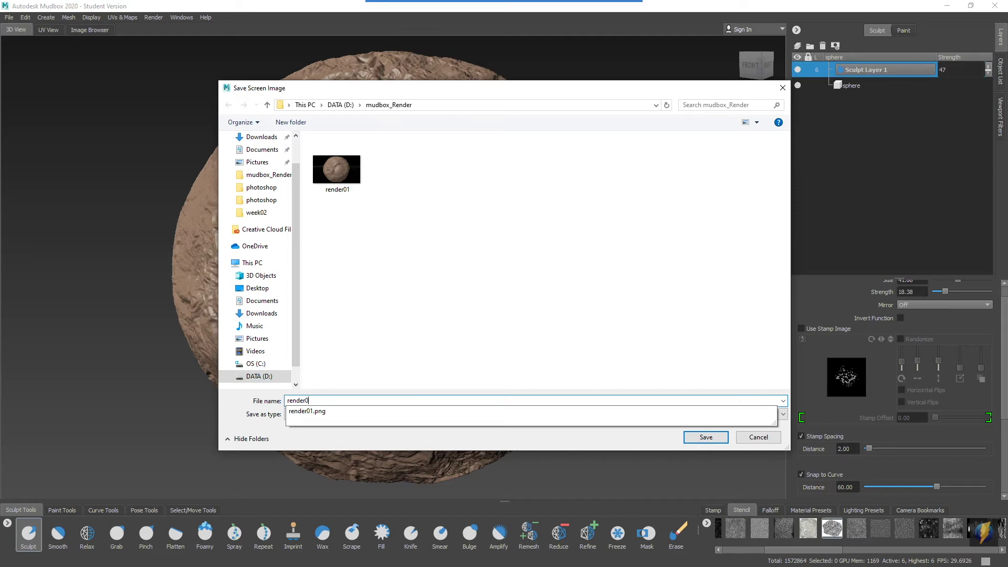
text(2)
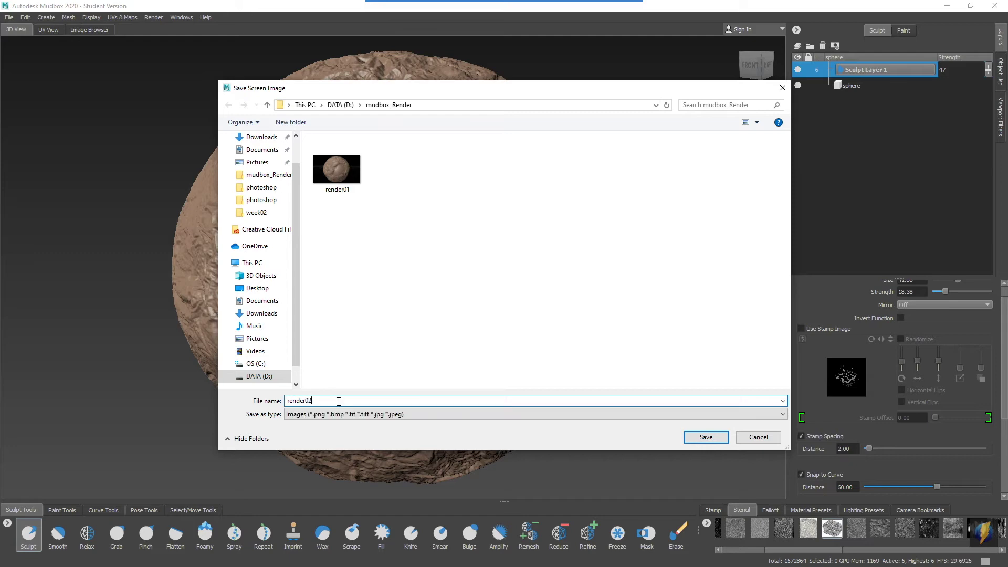
click(702, 438)
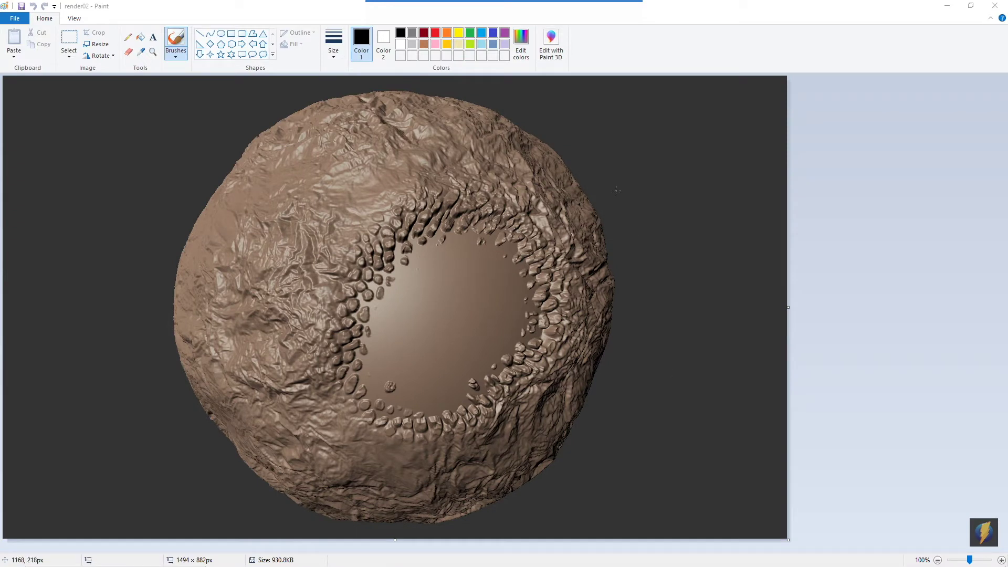
click(541, 21)
mouse_move(692, 138)
mouse_down()
mouse_move(688, 313)
mouse_move(684, 213)
mouse_move(694, 284)
mouse_move(700, 248)
mouse_up()
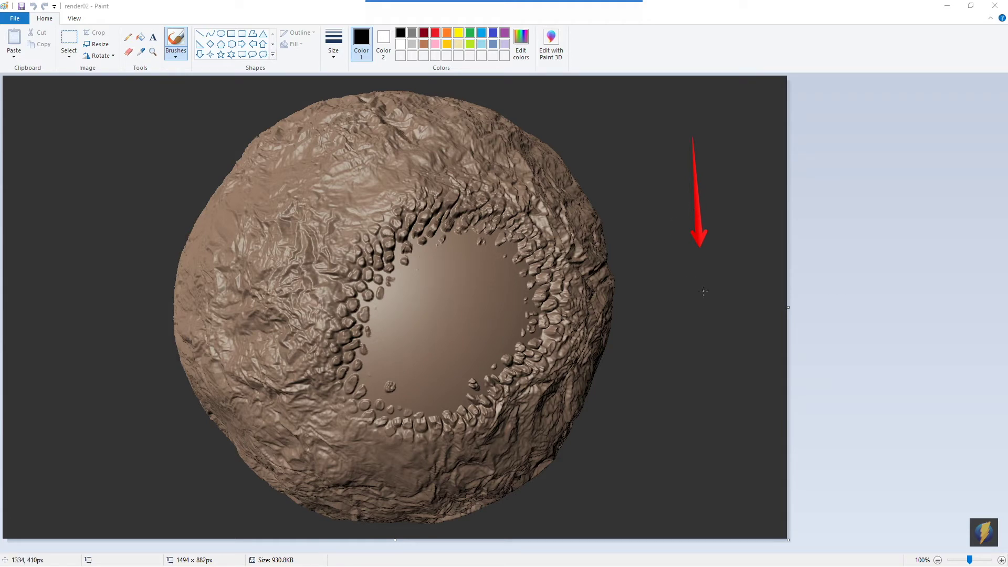
key(ctrl+z)
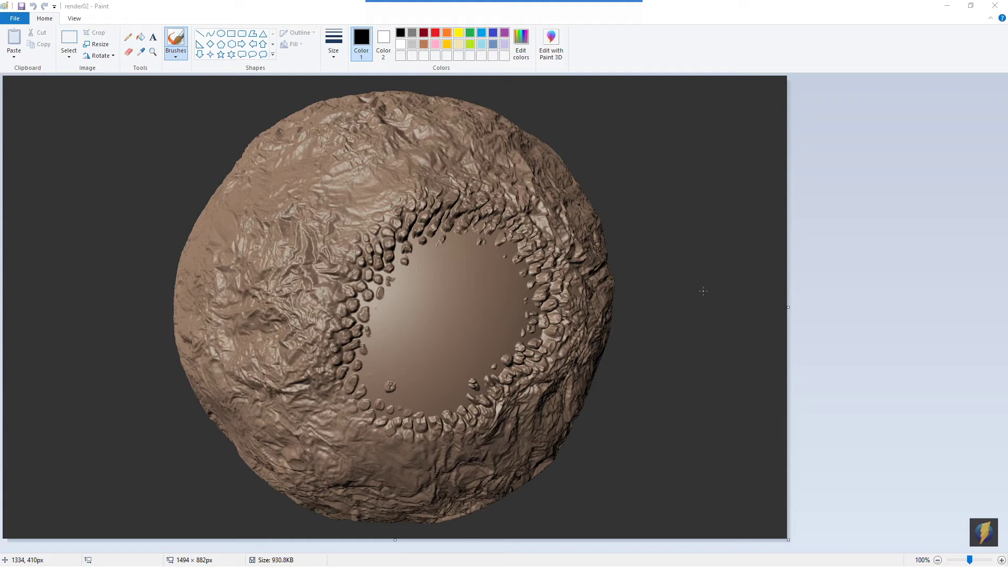
- Switch back to Mudbox and rotate the light so it strikes the sphere from the upper left, leaving the smooth area in shadow
key(alt+Tab)
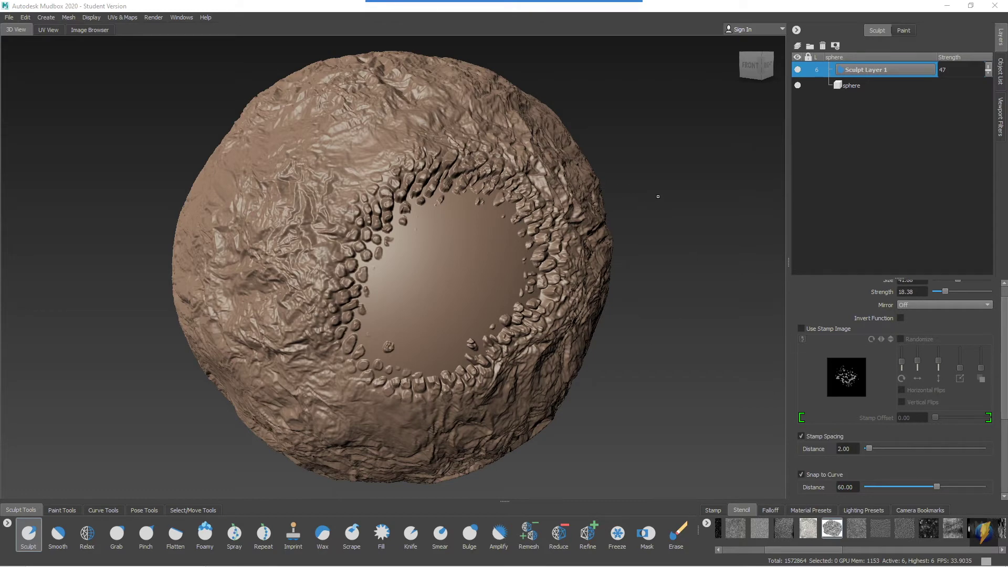
mouse_move(650, 180)
mouse_down()
mouse_move(521, 180)
mouse_move(549, 175)
mouse_move(373, 162)
mouse_move(197, 182)
mouse_move(371, 194)
mouse_move(468, 213)
mouse_move(379, 193)
mouse_move(80, 219)
mouse_move(371, 186)
mouse_move(304, 189)
mouse_move(479, 210)
mouse_move(292, 207)
mouse_move(488, 234)
mouse_move(466, 230)
mouse_move(538, 226)
mouse_up()
drag(323, 226, 440, 186)
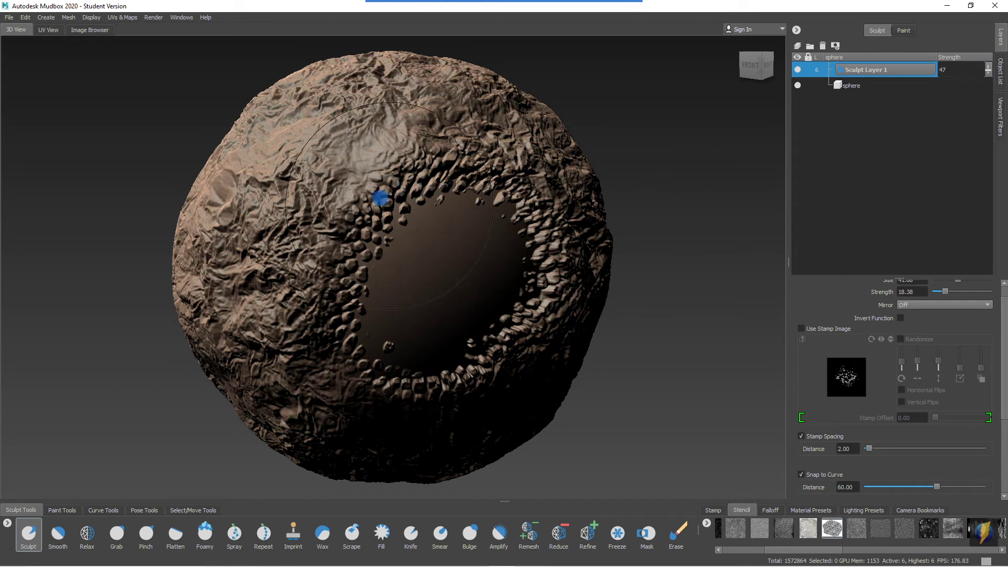
drag(380, 198, 331, 253)
mouse_move(575, 235)
middle_down()
mouse_move(571, 220)
mouse_move(546, 221)
middle_up()
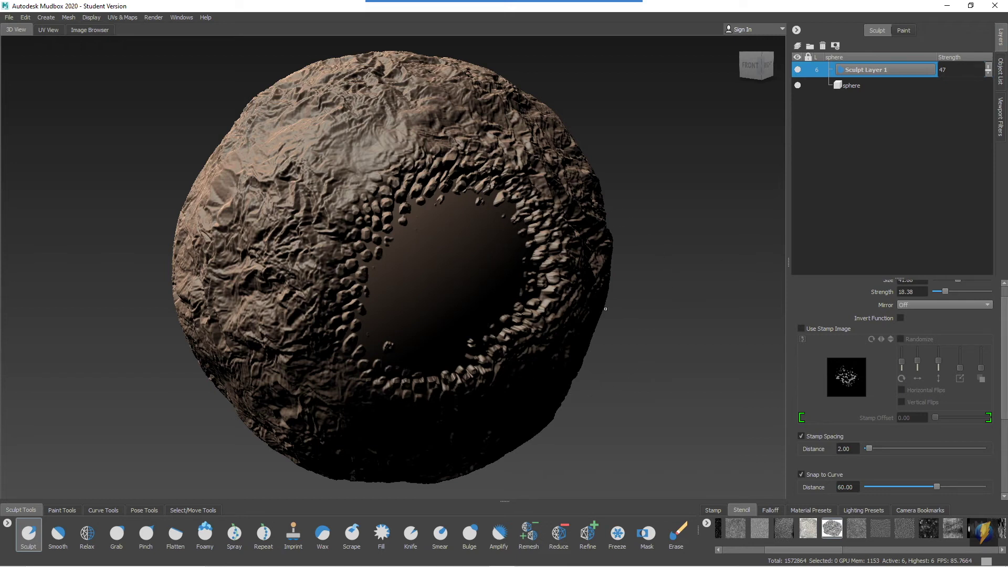
- Save a screen image of the relit sphere at 1494 × 882 pixels without transparency as render03 in the mudbox_Render folder
click(153, 17)
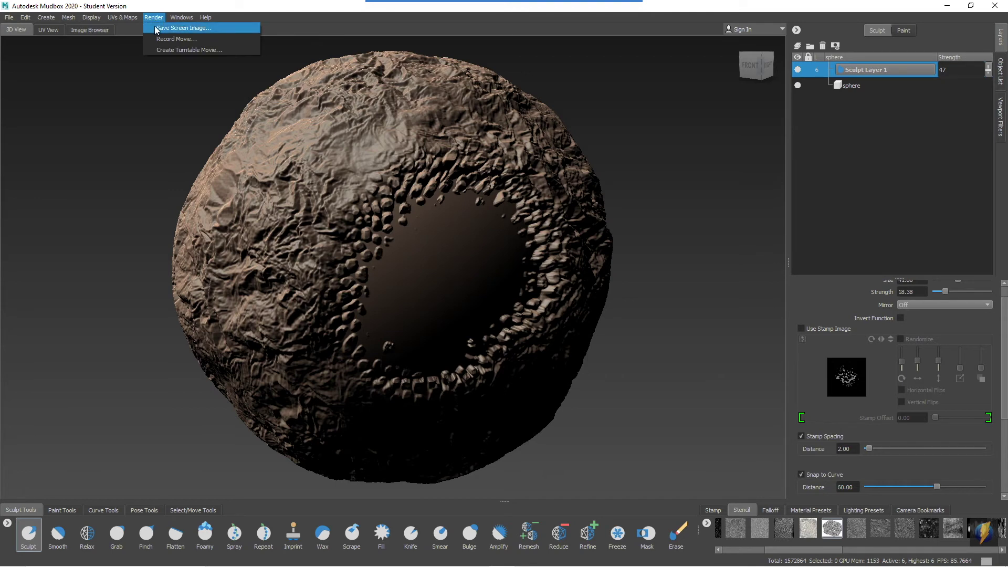
click(155, 28)
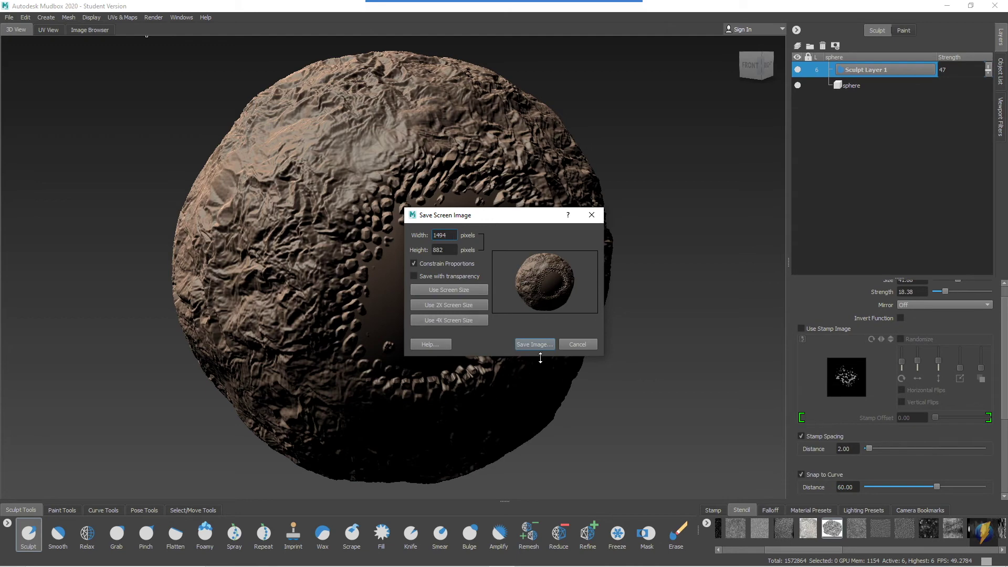
click(529, 343)
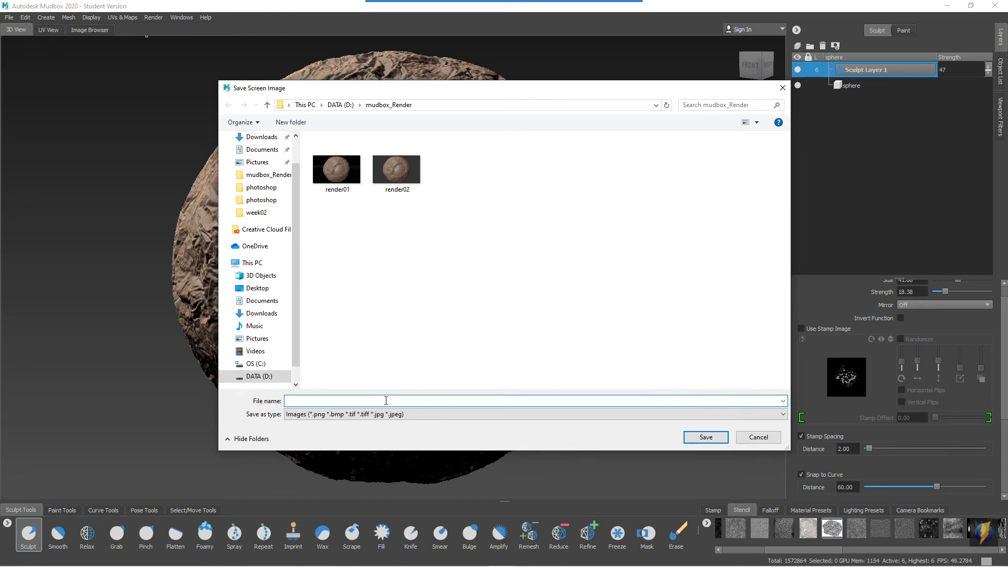
text(render)
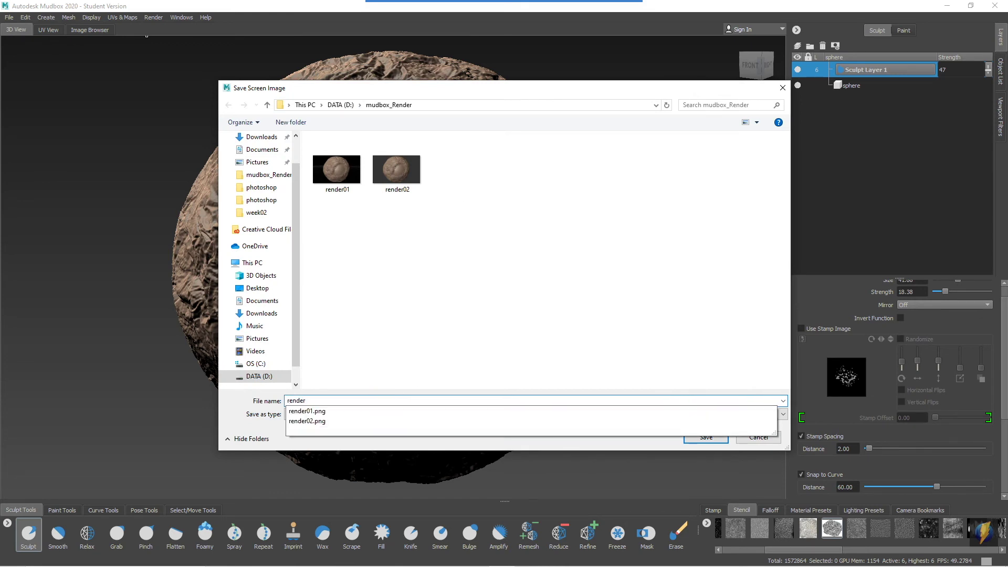
text(03)
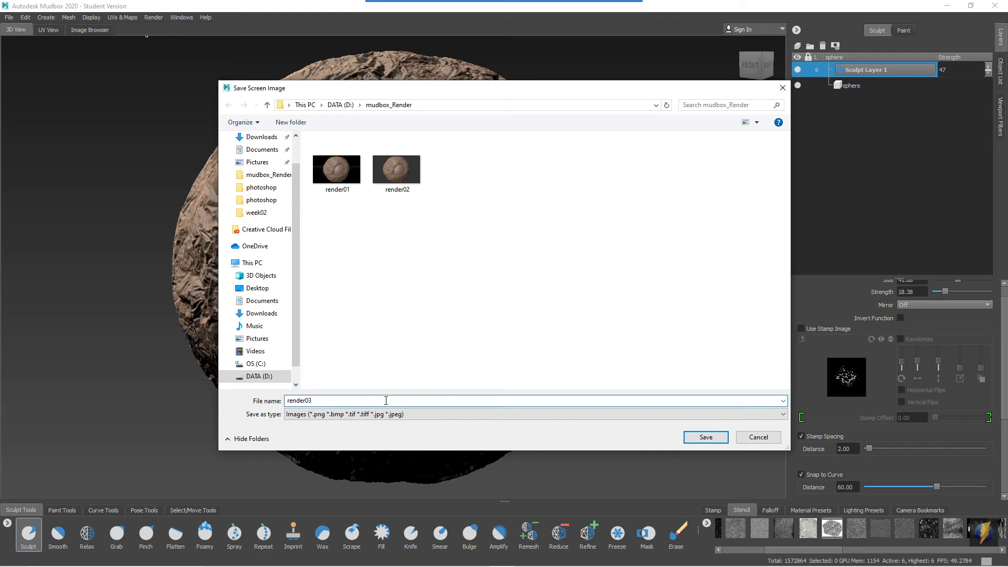
click(711, 437)
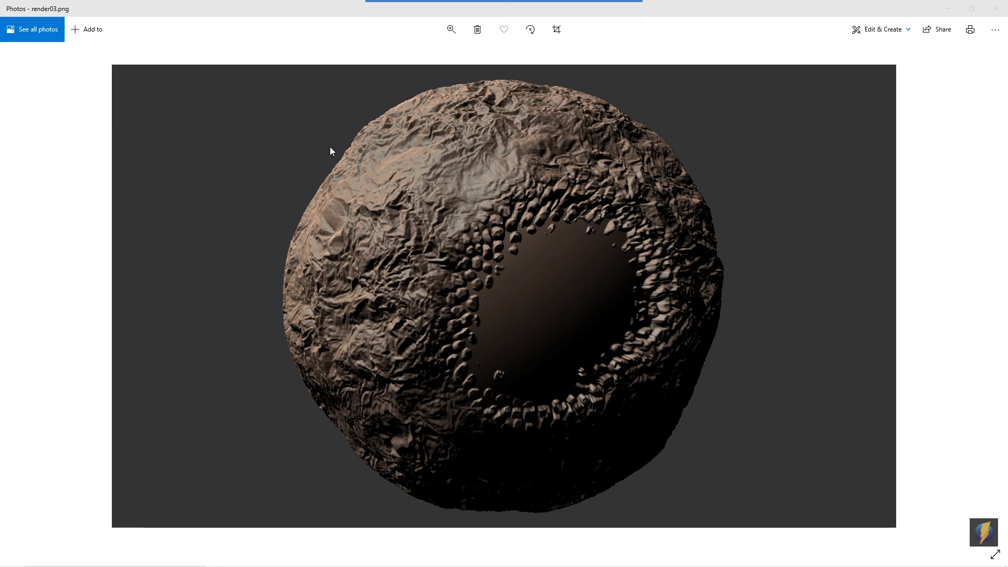
- Flip through render01, render02 and render03 in Photos to compare their backgrounds, grid and lighting
click(812, 341)
key(Left)
key(Left)
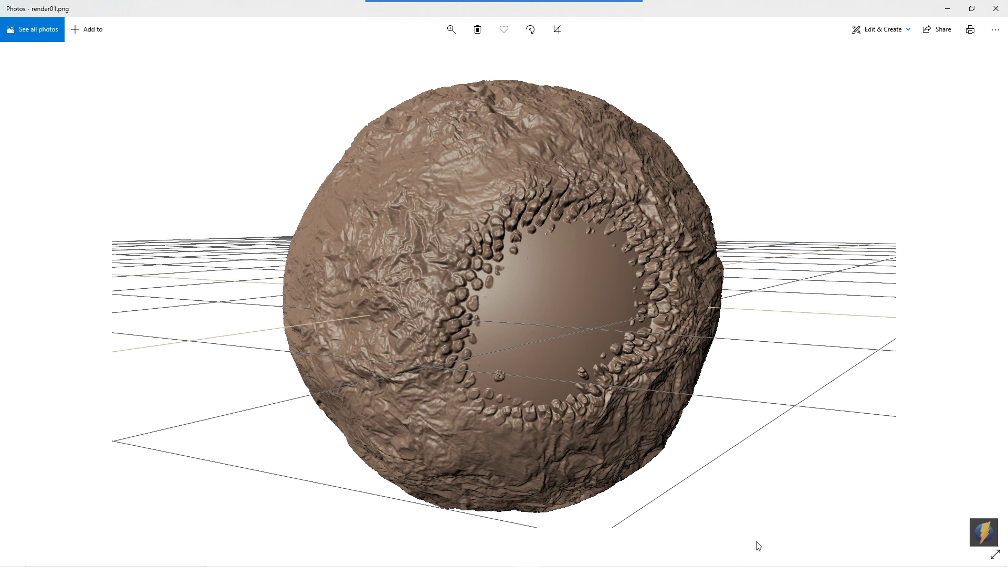
key(Right)
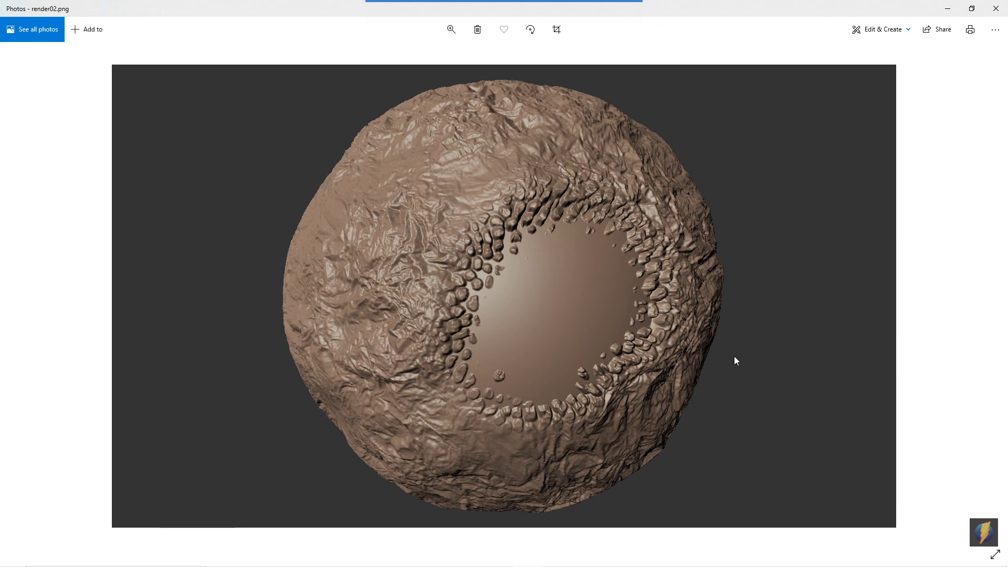
key(Right)
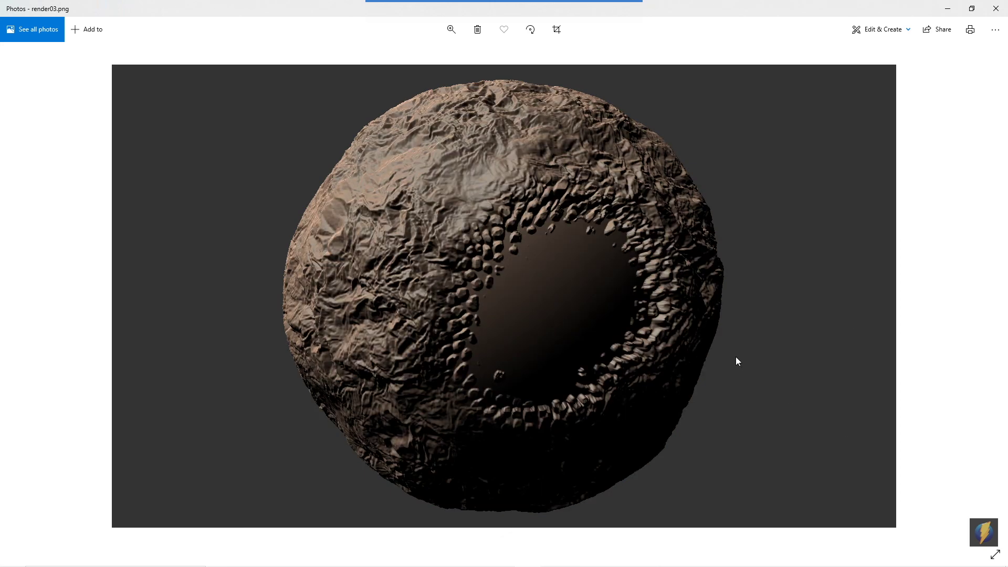